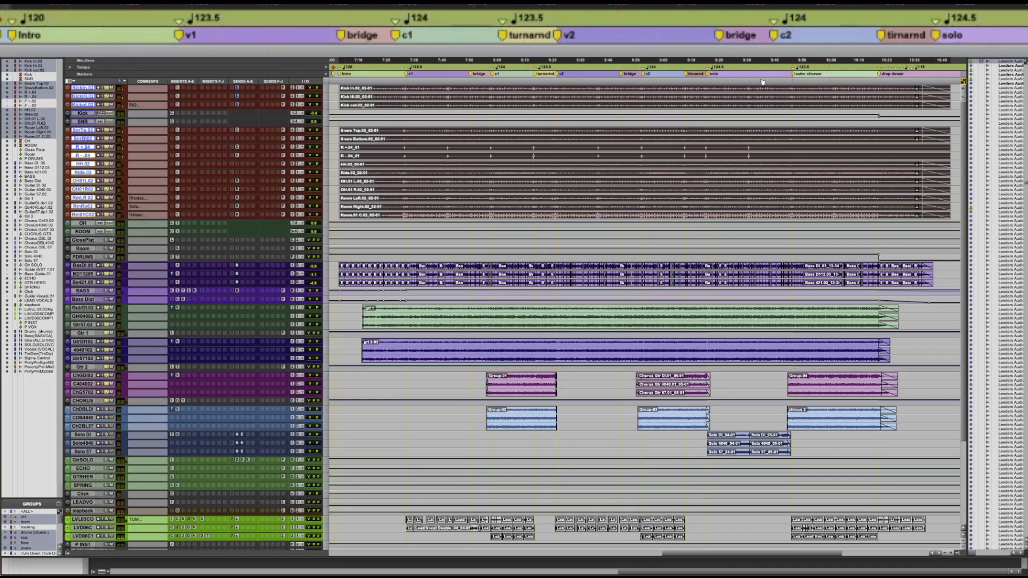
Step: Select every clip on the drum tracks, Kick down to Room, across the timeline
left_click(493, 149)
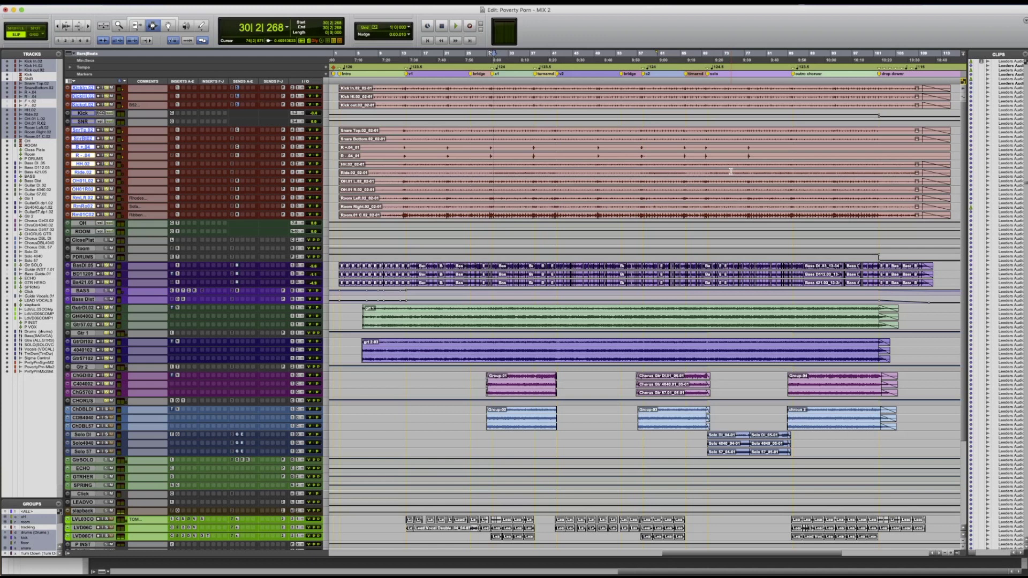
Step: Nudge the playhead back and forward by single bars with numpad 1 and 2, ending at bar 26
key("KP_1")
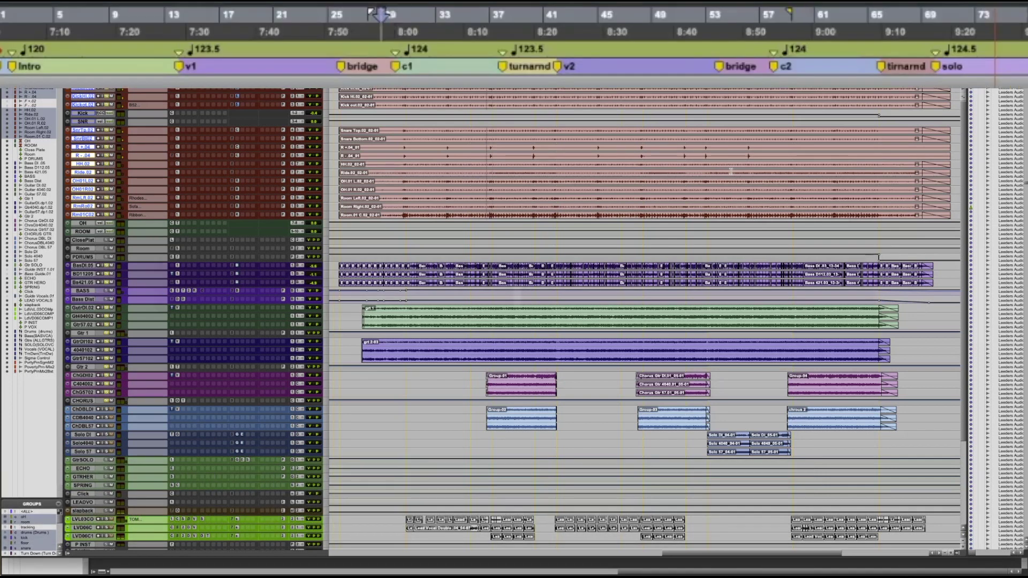
key("KP_1")
key("KP_2")
key("KP_2")
key("KP_2")
key("KP_2")
key("KP_2")
key("KP_2")
key("KP_2")
key("KP_1")
key("KP_1")
key("KP_1")
key("KP_1")
key("KP_1")
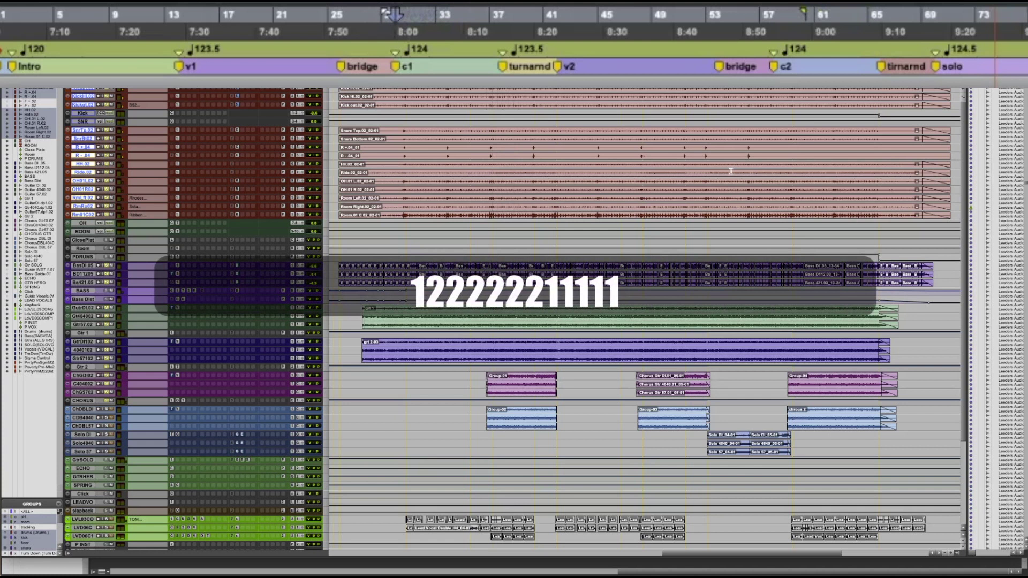
key("KP_2")
key("KP_2")
key("KP_1")
key("KP_1")
key("KP_1")
key("KP_2")
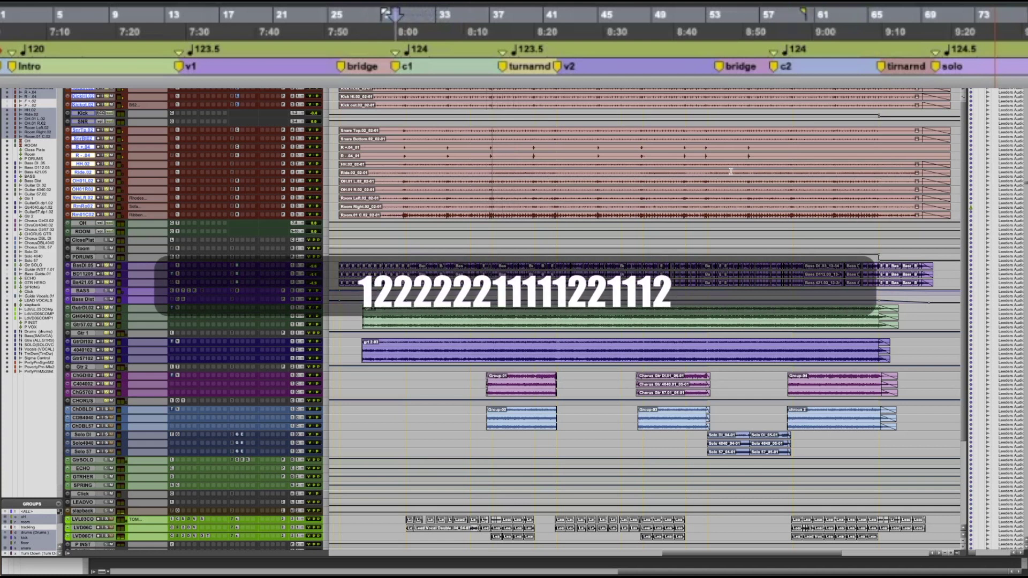
key("KP_1")
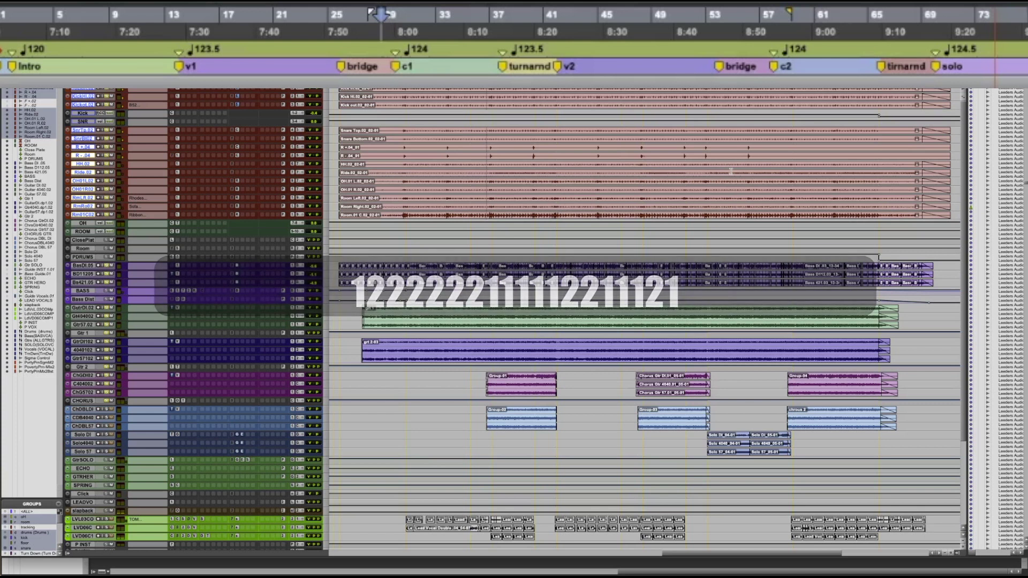
key("KP_2")
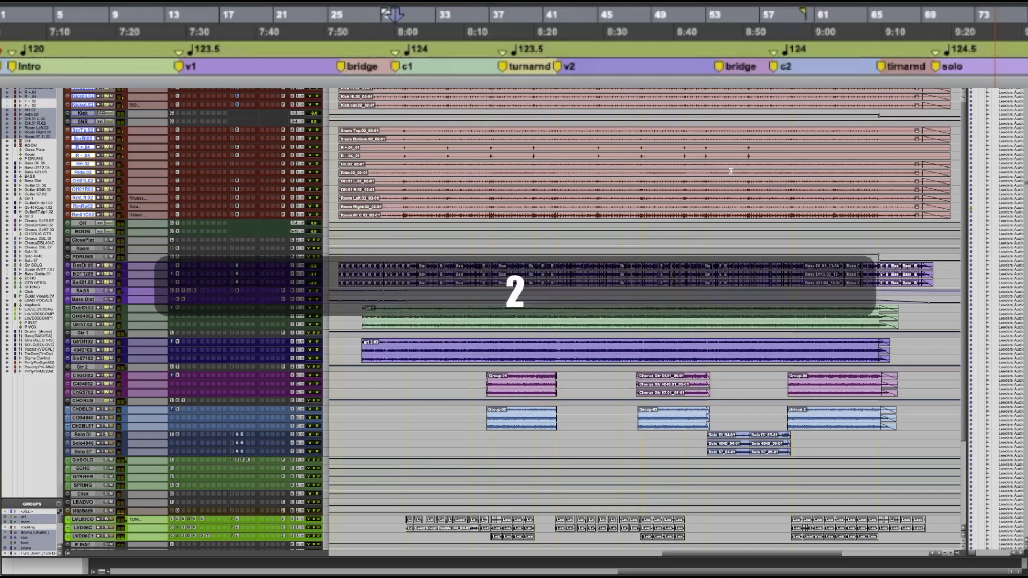
key("KP_1")
key("KP_1")
key("KP_1")
key("KP_1")
key("KP_1")
key("KP_1")
key("KP_1")
key("KP_1")
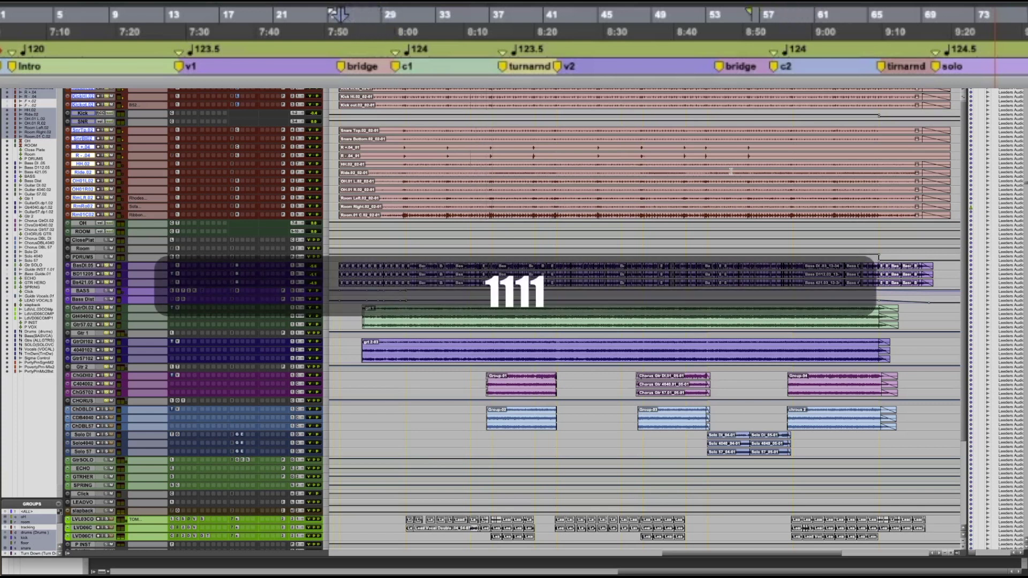
key("KP_1")
key("KP_1")
key("KP_1")
key("KP_2")
key("KP_2")
key("KP_2")
key("KP_2")
key("KP_2")
key("KP_2")
key("KP_2")
key("KP_2")
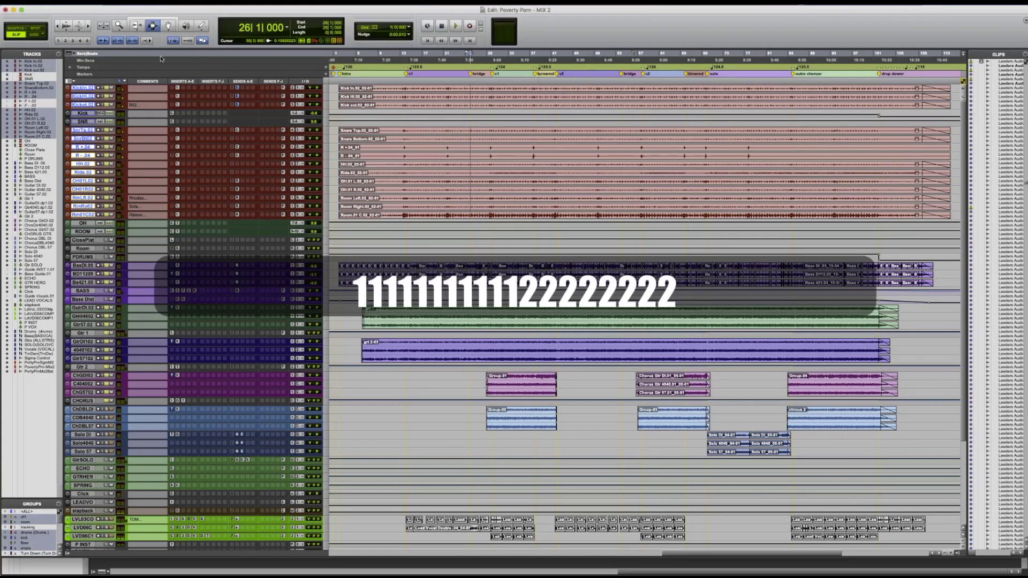
Step: Show the main counter in minutes and seconds and nudge the playhead to bar 28, beat 1
left_click(102, 60)
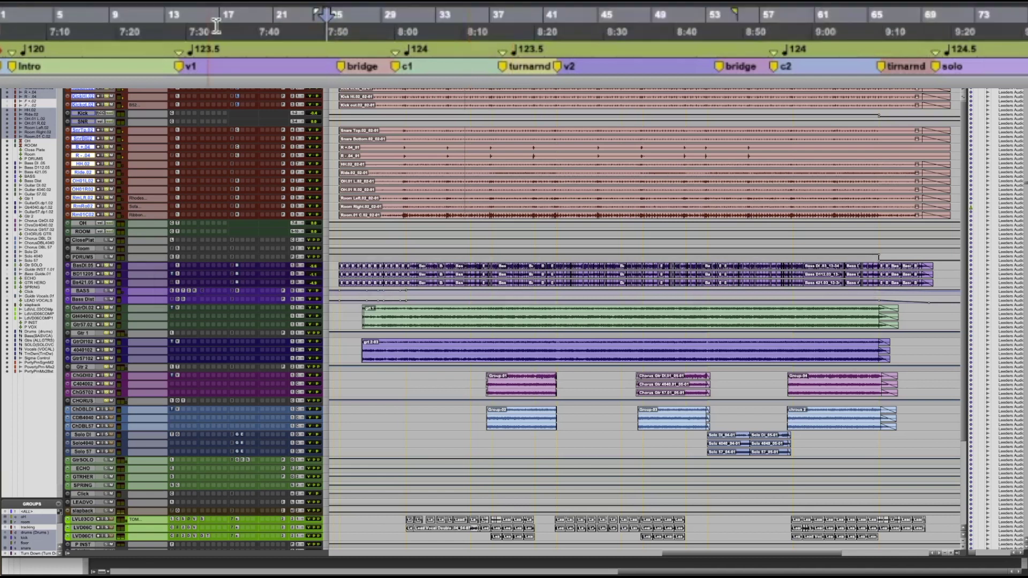
key("2")
key("2")
key("2")
key("2")
key("2")
key("2")
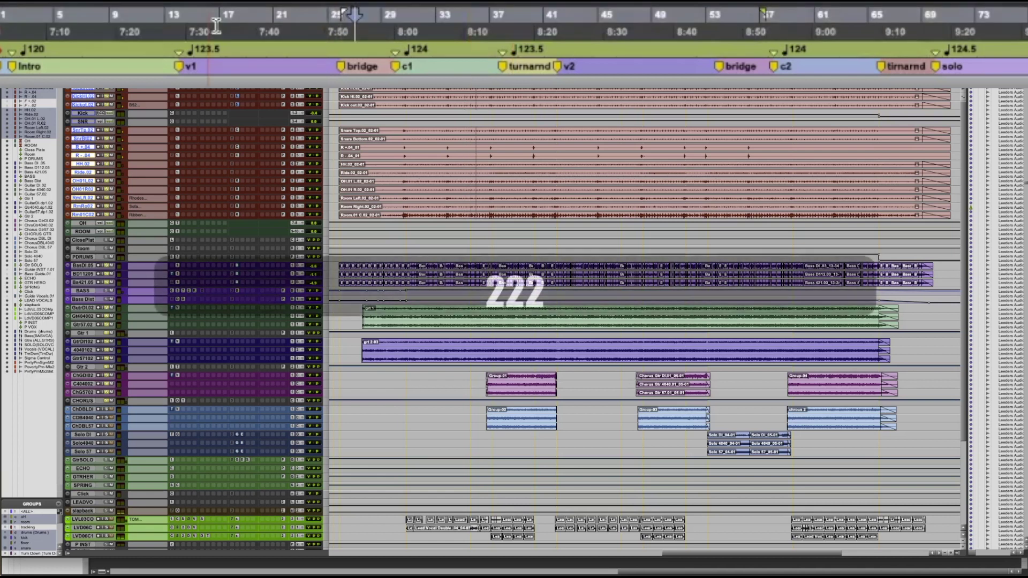
key("1")
key("1")
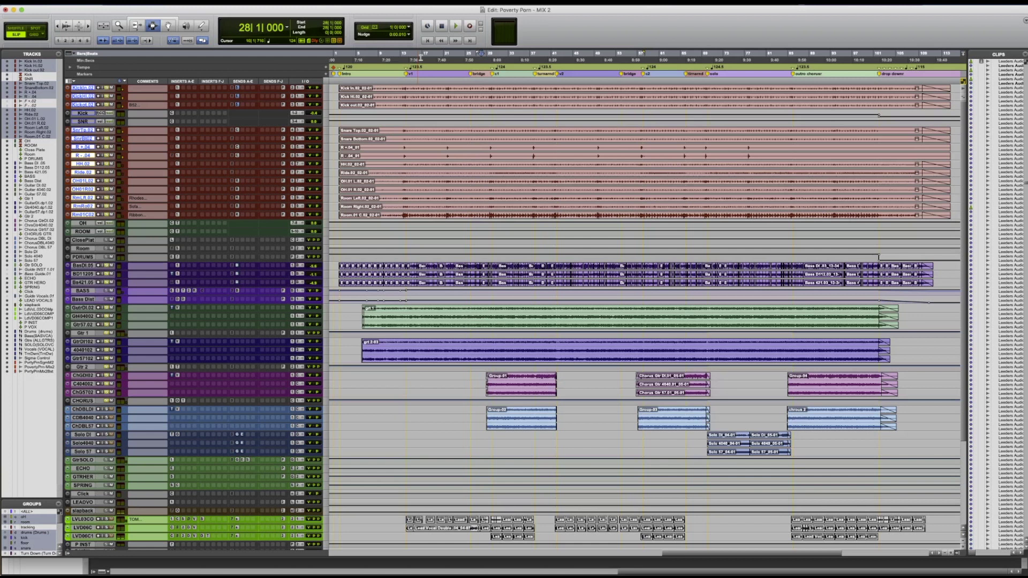
Step: Nudge the playhead a bar, then jump to the c2 marker and back to v1 at bar 14
key("2")
key("2")
key("2")
key("1")
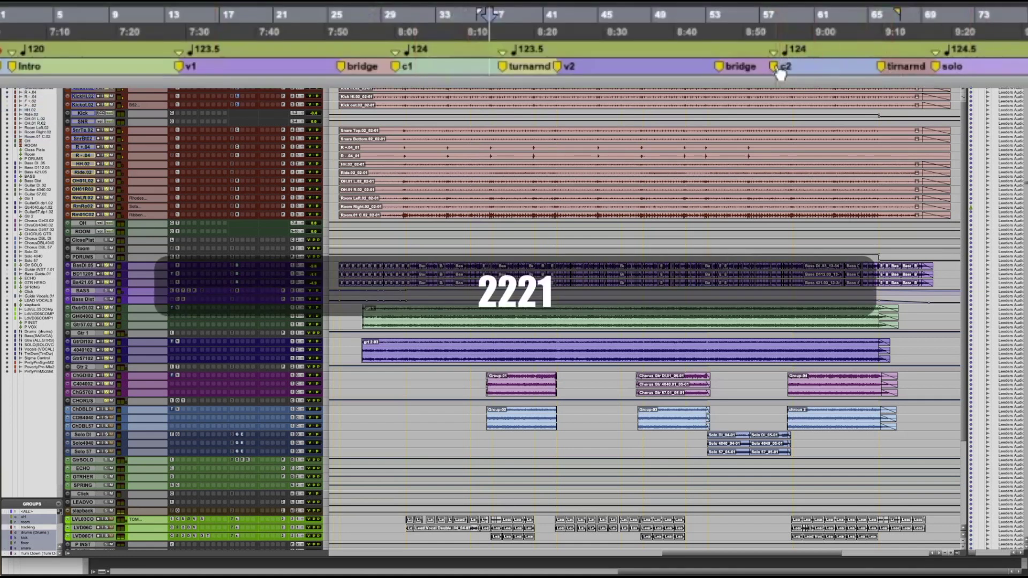
left_click(777, 69)
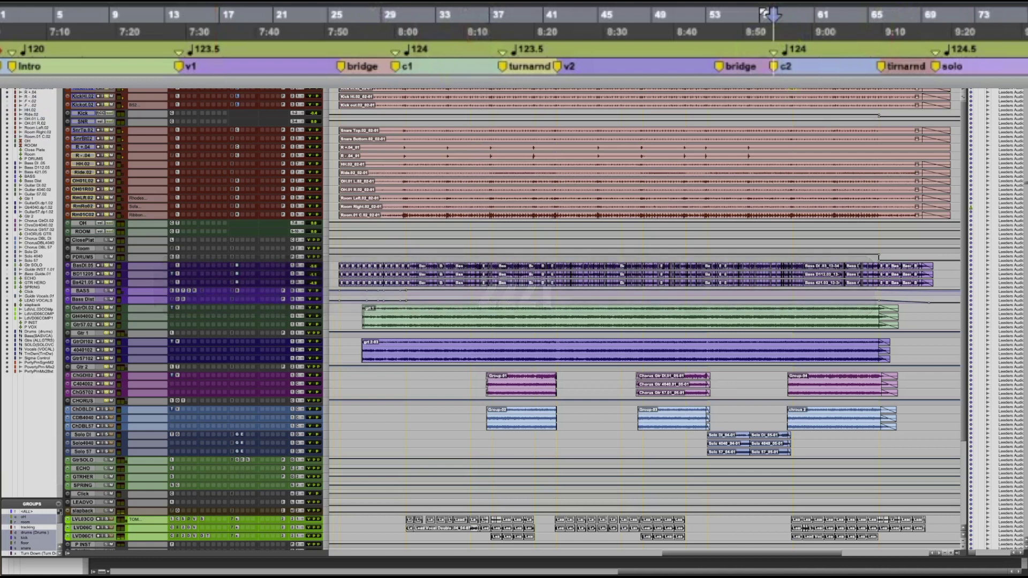
left_click(180, 67)
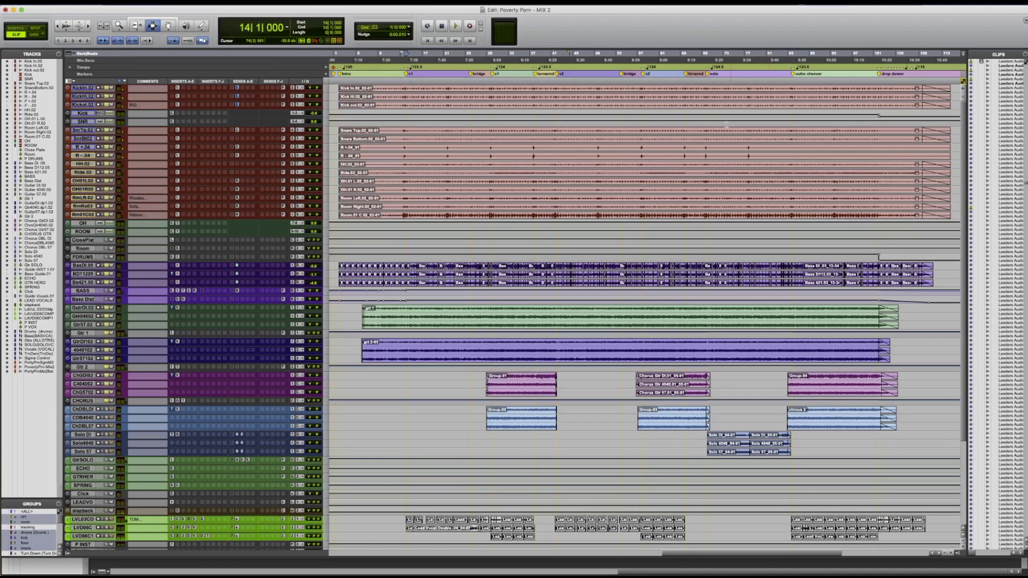
Step: Open Memory Locations over the mixer and recall the turnaround, timaround and outro chorus markers
key("super+5")
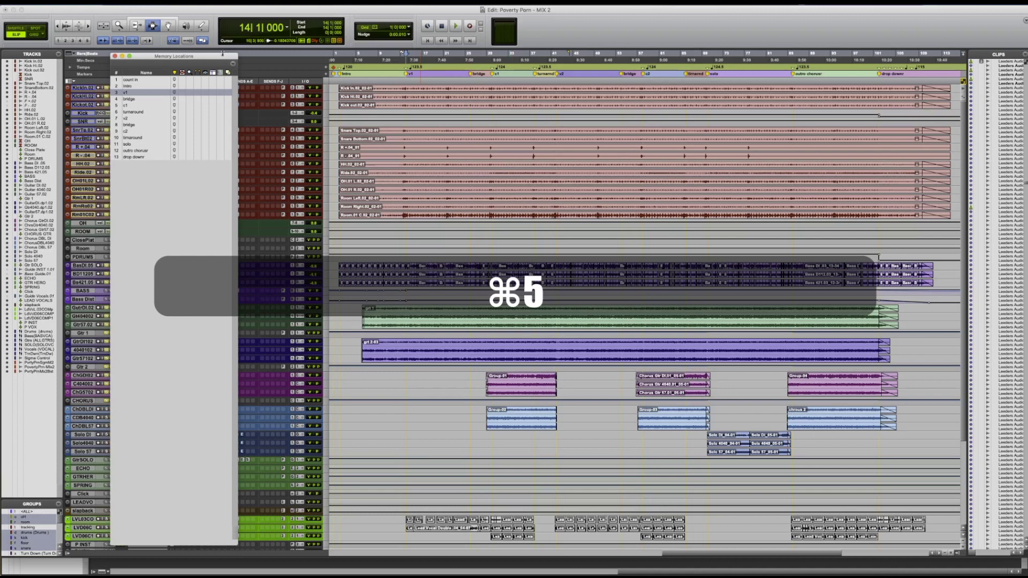
left_click_drag(223, 53, 305, 200)
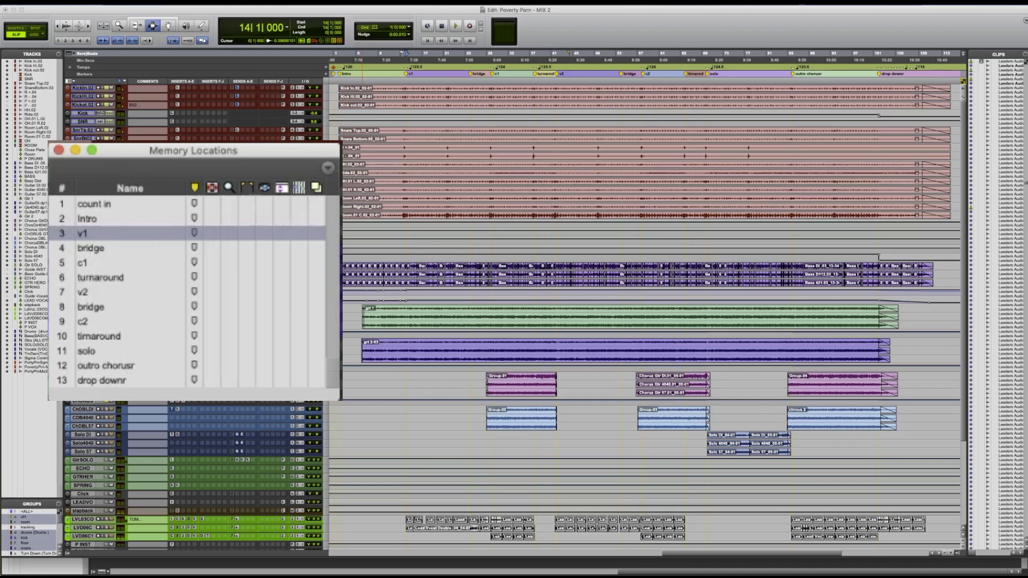
left_click(107, 278)
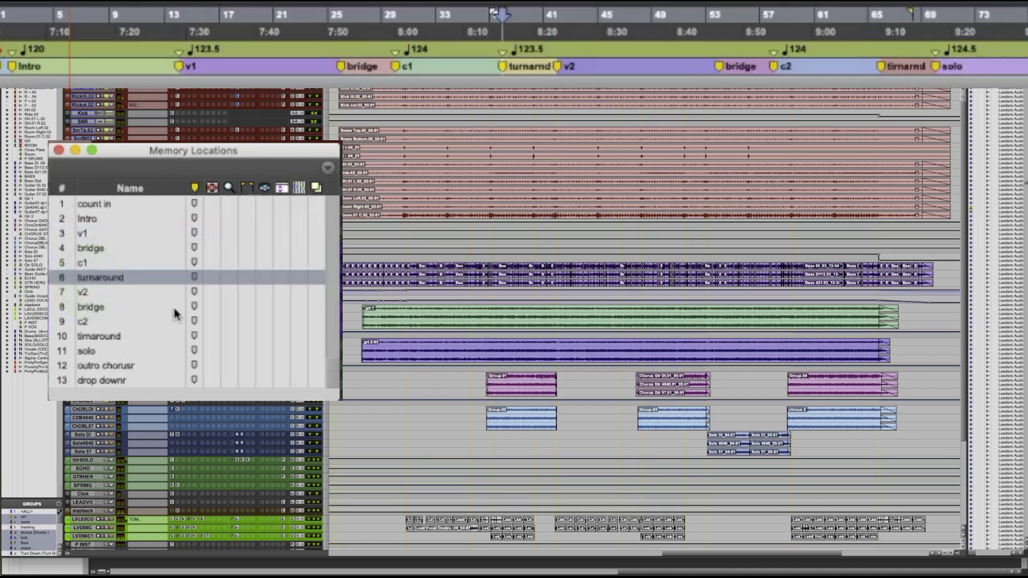
left_click(121, 336)
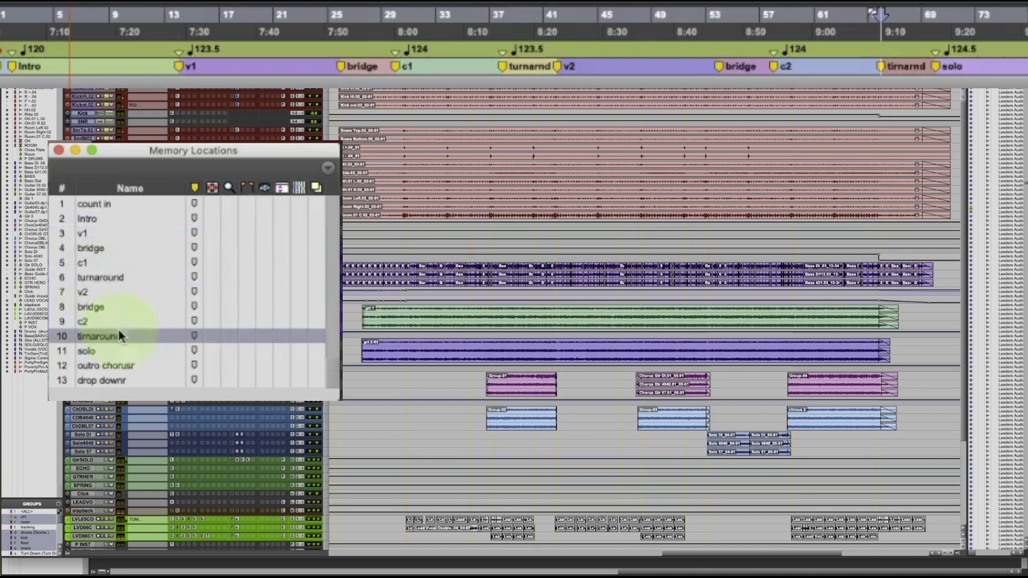
left_click(110, 366)
Step: Recall the v2, c1, Intro, bridge and c2 locations in turn, ending on c1 at bar 30
left_click(103, 294)
left_click(102, 263)
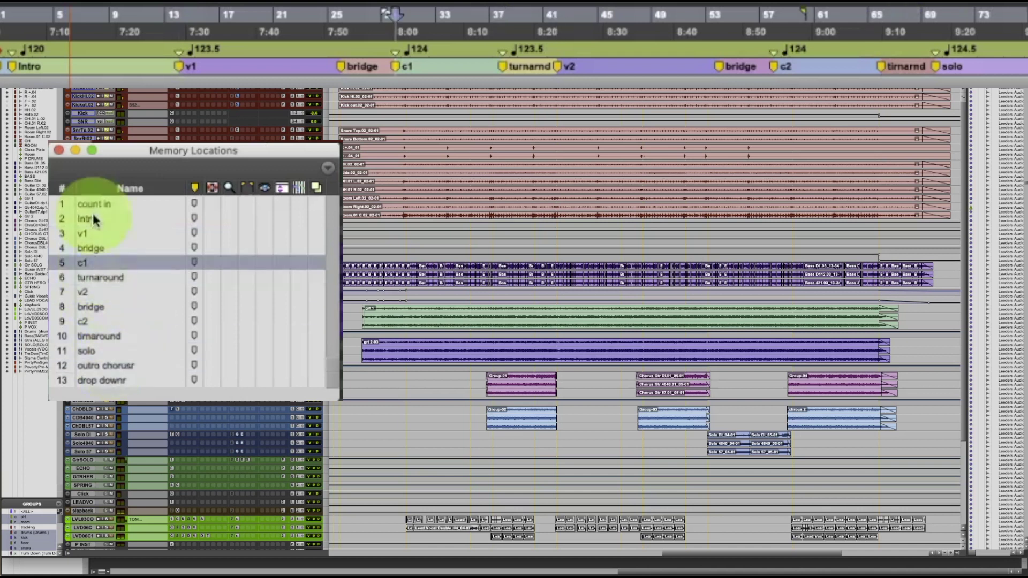
left_click(99, 219)
left_click(129, 307)
left_click(117, 262)
left_click(125, 220)
left_click(121, 292)
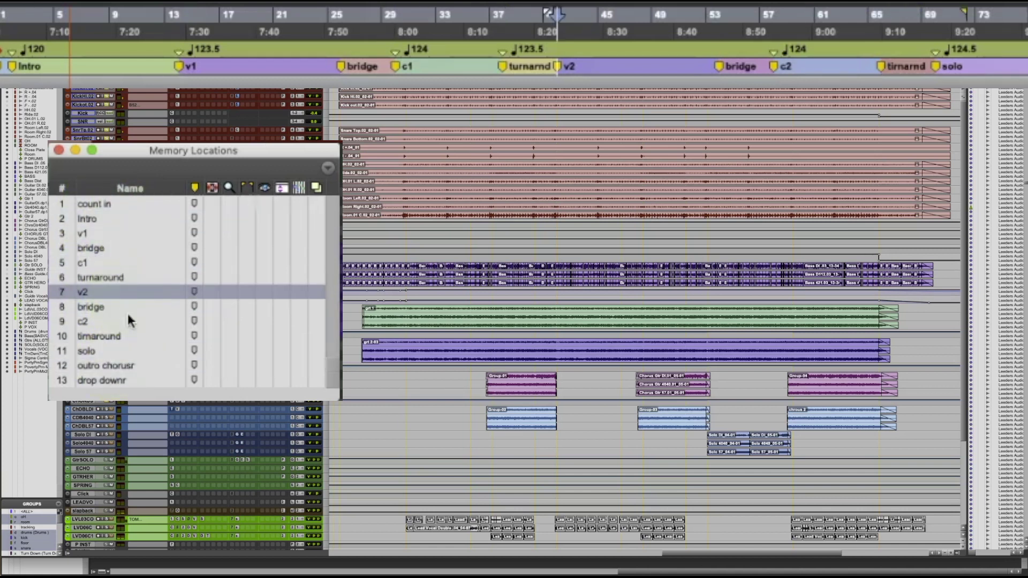
left_click(129, 322)
left_click(131, 292)
left_click(134, 265)
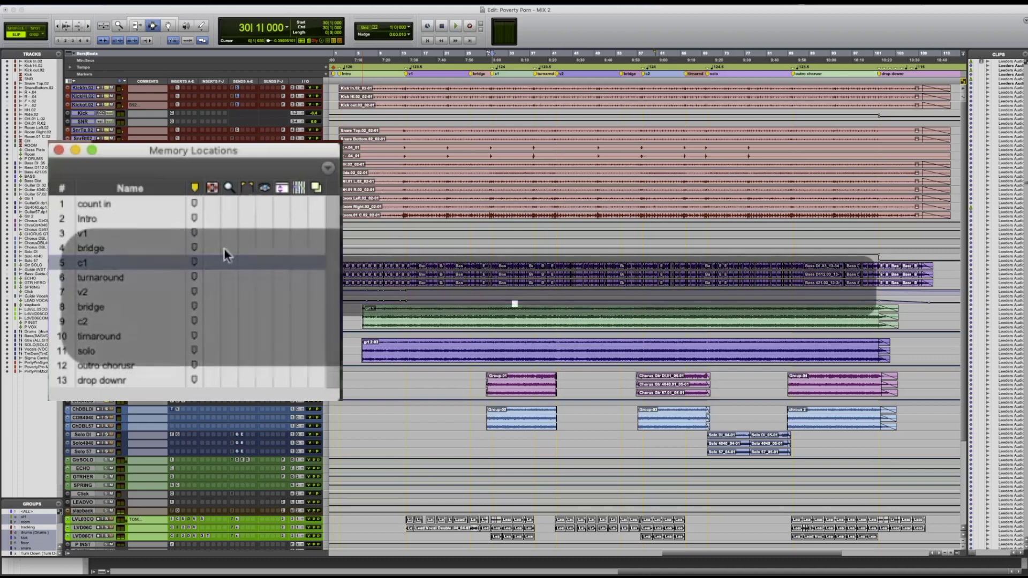
Step: Recall memory locations 6 (turnaround), 1 (count in) and 11 (solo), landing at bar 70
key("KP_Decimal")
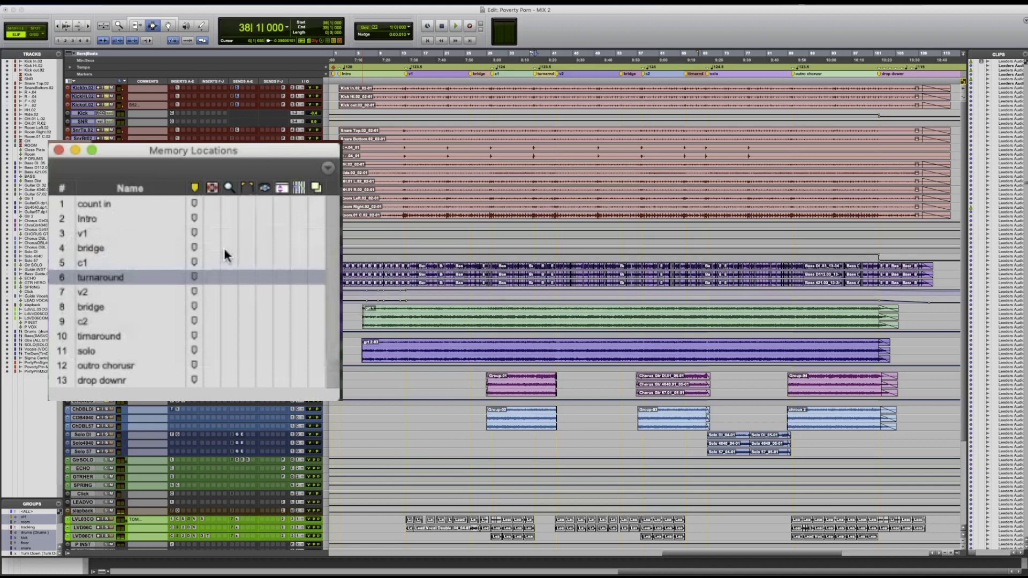
key("KP_Decimal")
key("KP_1")
key("KP_Decimal")
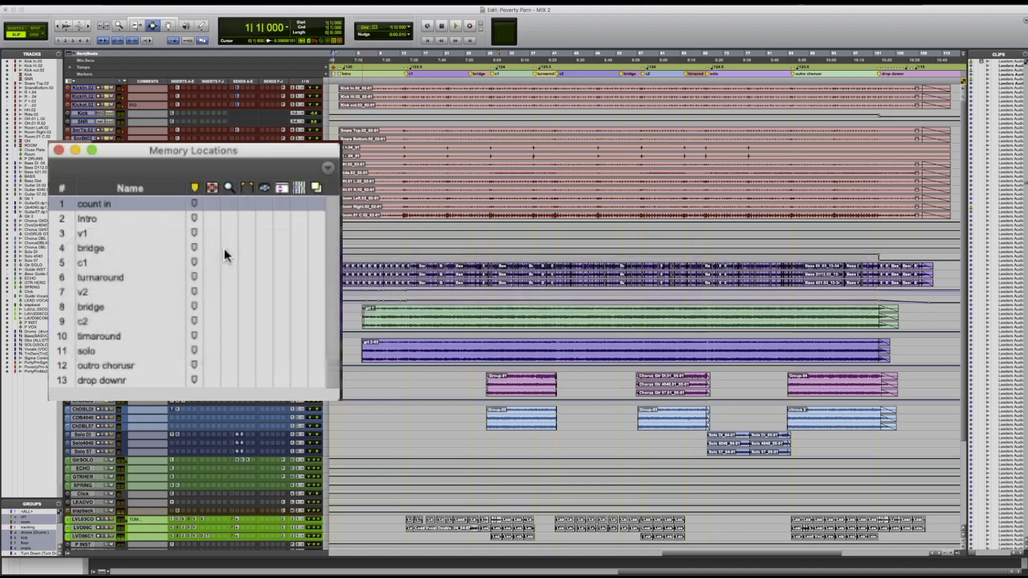
key("KP_Decimal")
key("KP_1")
key("KP_1")
key("KP_Decimal")
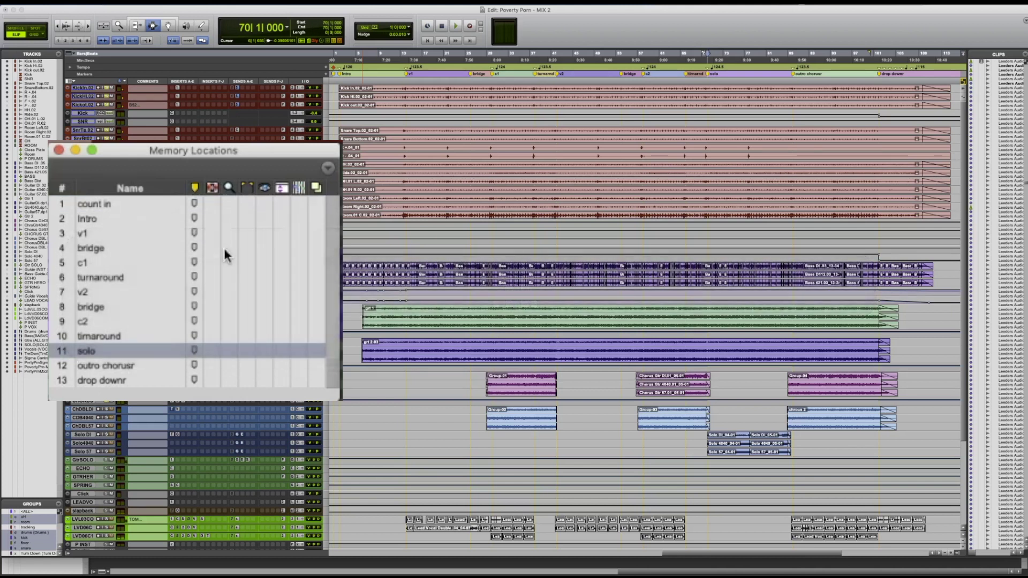
Step: Play and stop from the solo marker, then restart playback and recall marker 3, v1
key("space")
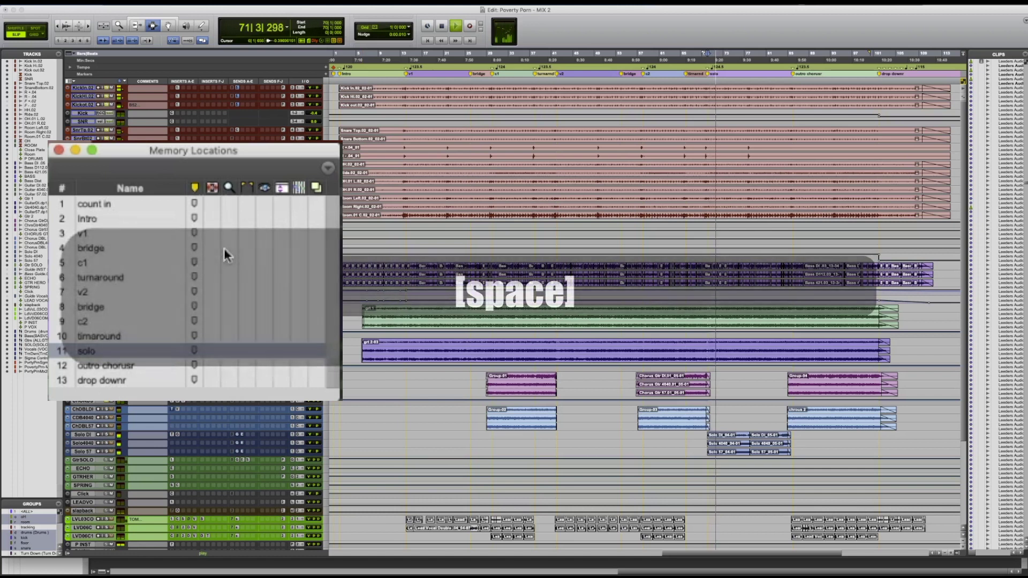
key("space")
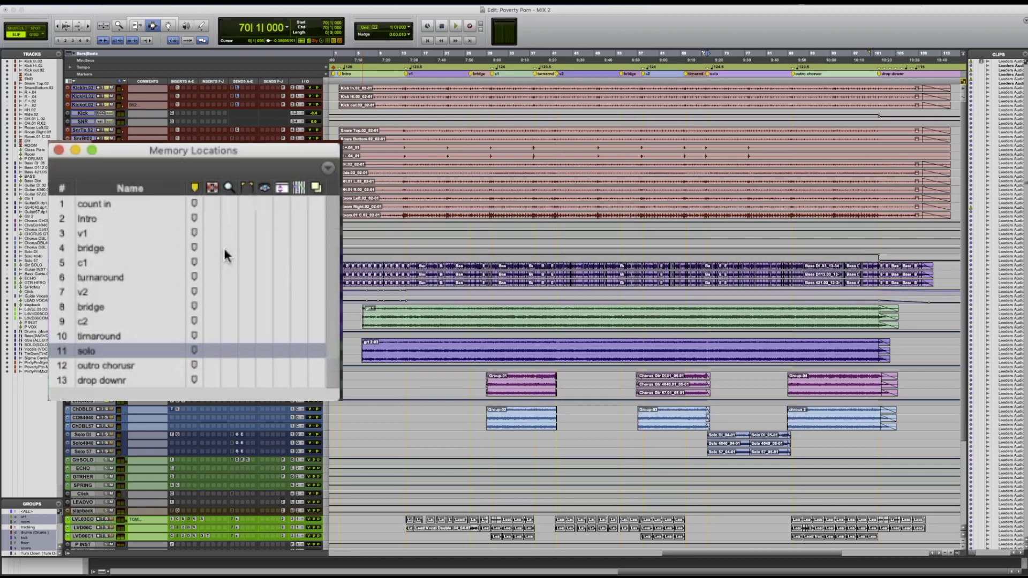
key("space")
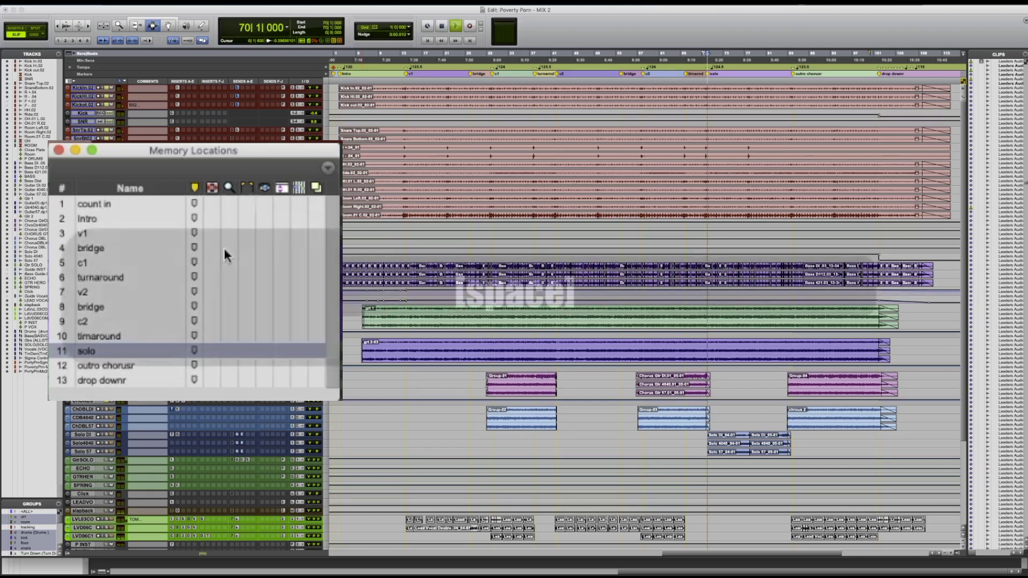
key("period")
key("3")
key("period")
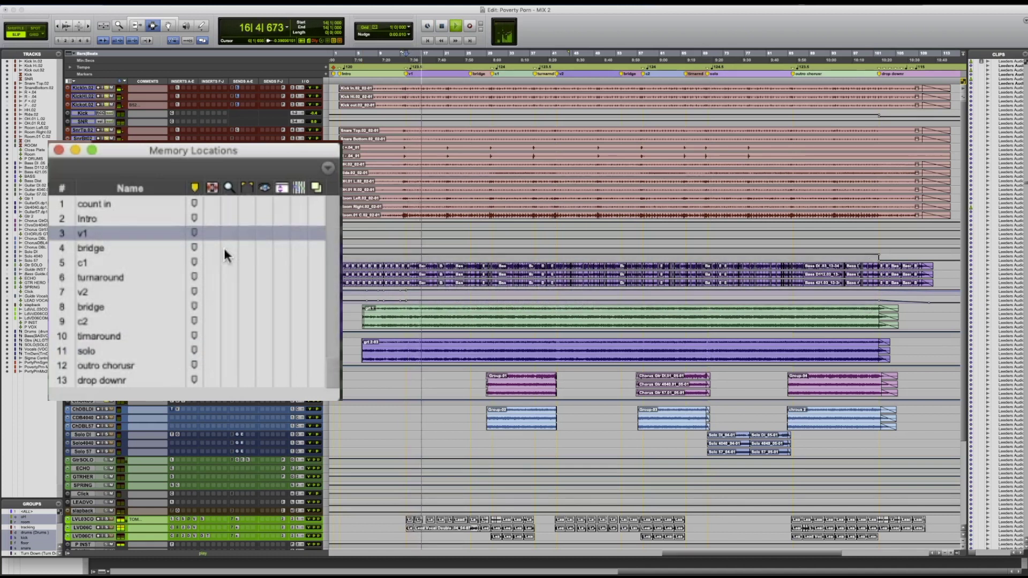
Step: During playback recall markers 11 (solo) and 6 (turnaround), then stop at count in, bar 1
key("period")
key("1")
key("1")
key("period")
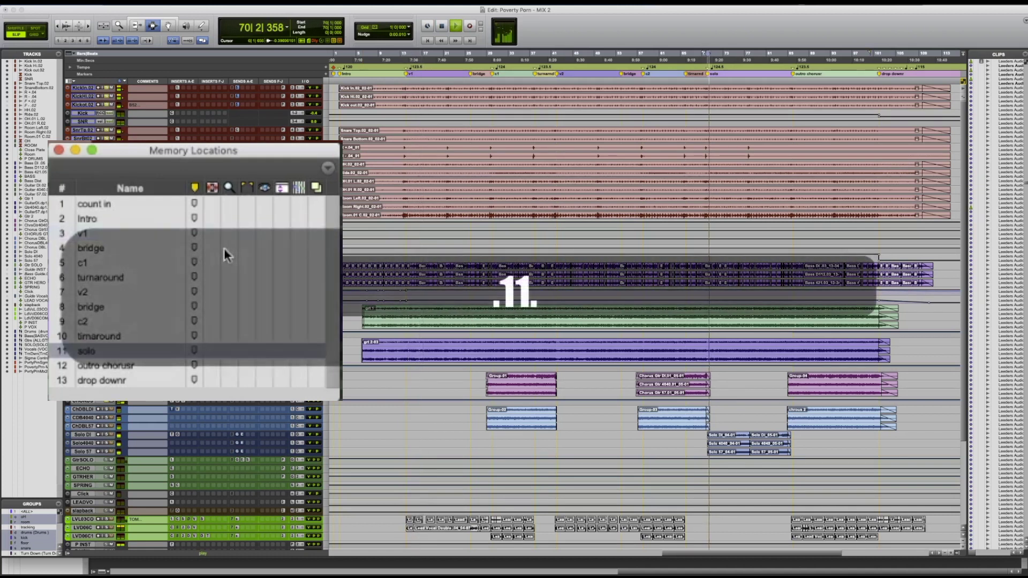
key("period")
key("6")
key("period")
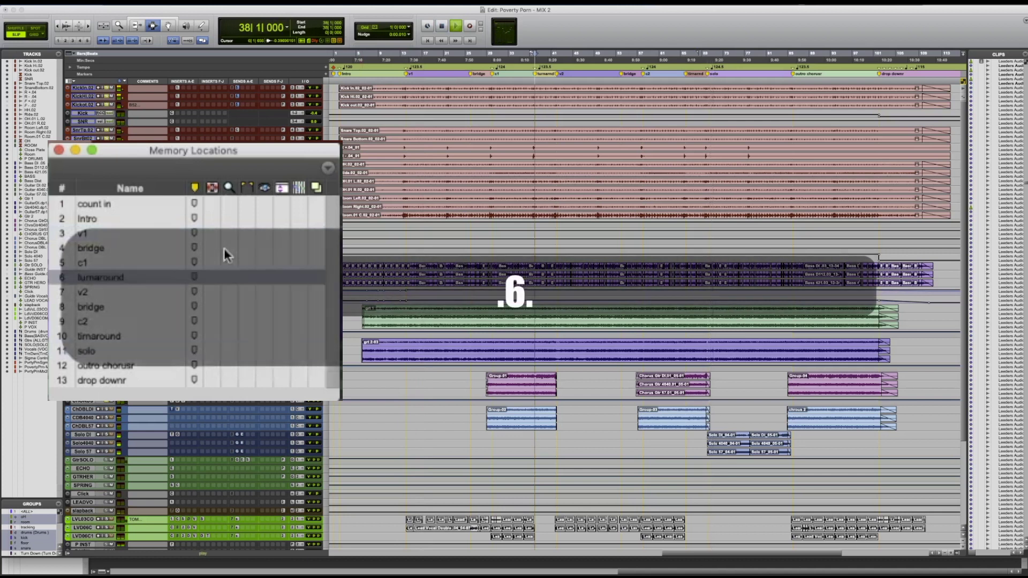
key("1")
key("space")
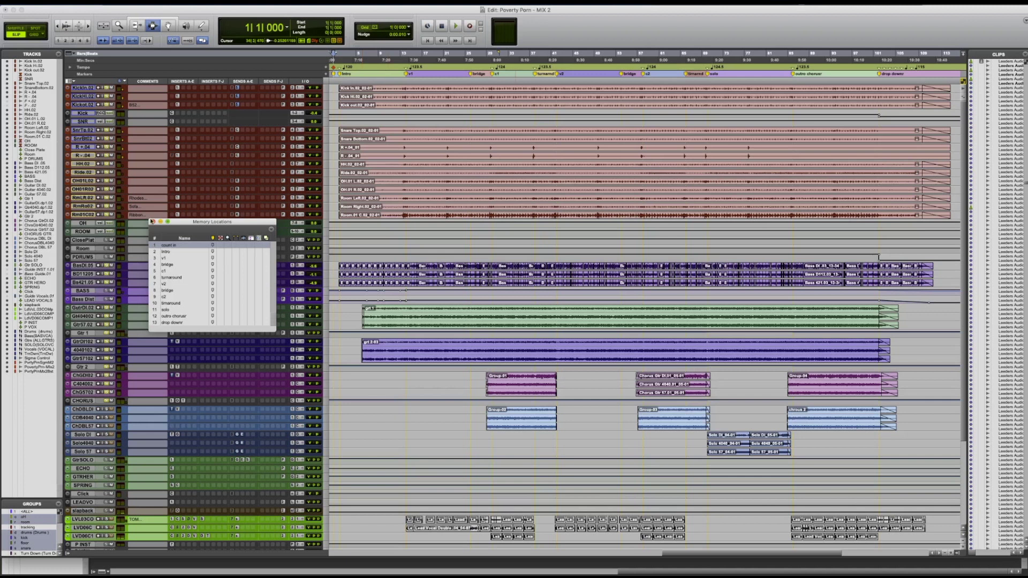
Step: Recall markers 11 (solo) and 12 (outro chorus), then rewind two bars to bar 84
key("2")
key("2")
key("2")
key("1")
key("1")
key("1")
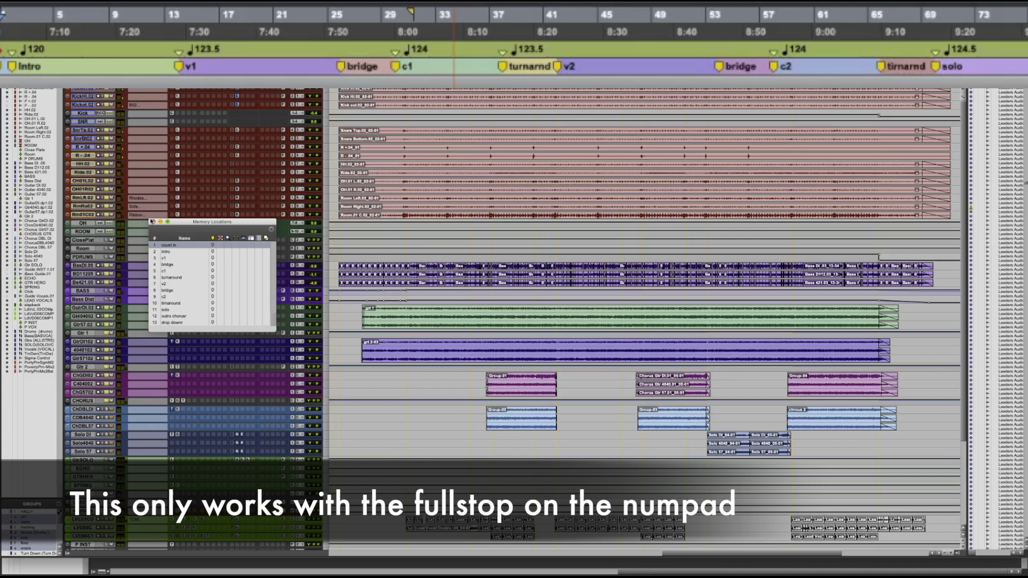
key("KP_Decimal")
key("KP_1")
key("KP_1")
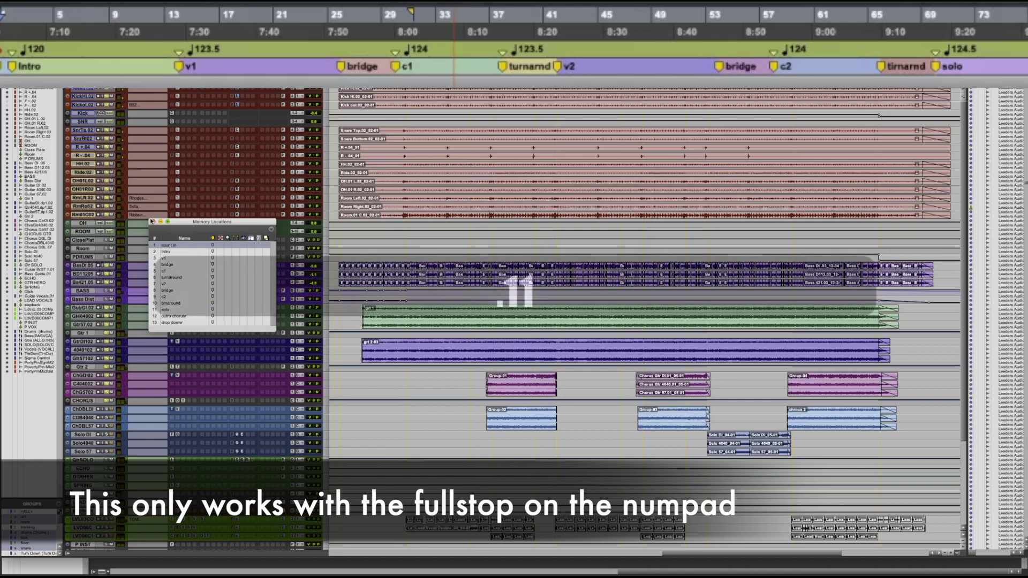
key("KP_Decimal")
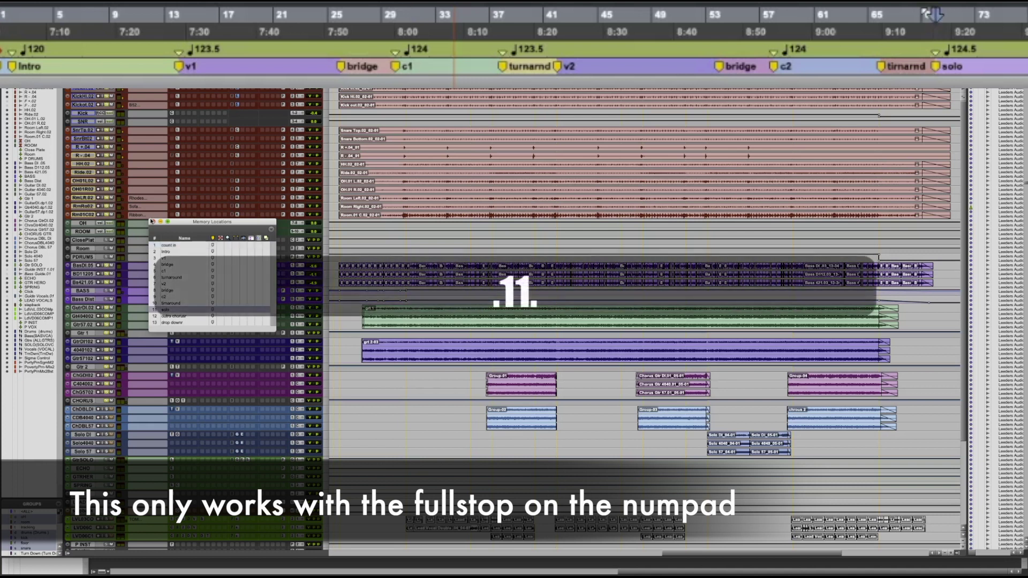
key("KP_Decimal")
key("KP_1")
key("KP_2")
key("KP_Decimal")
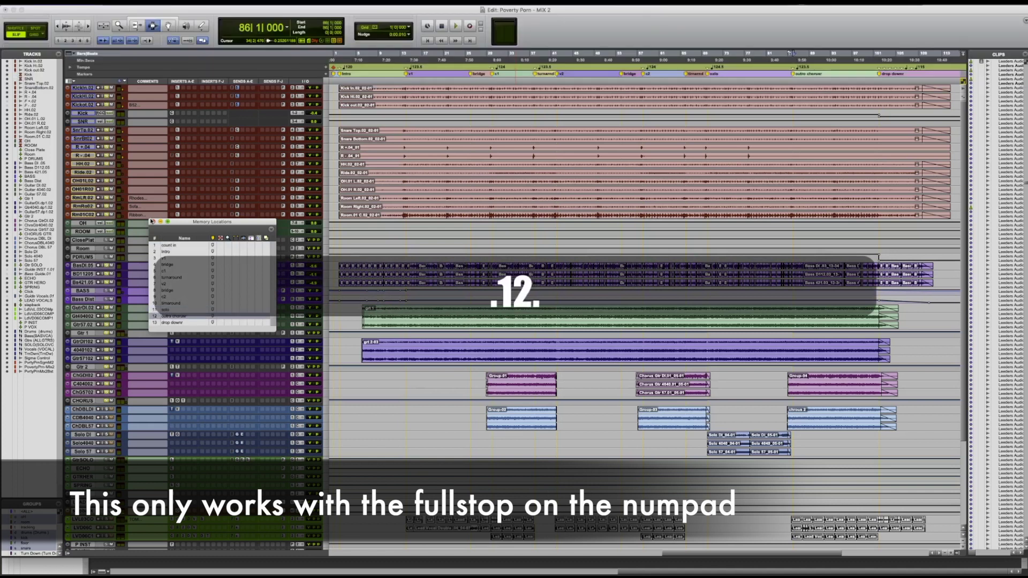
key("KP_1")
key("KP_1")
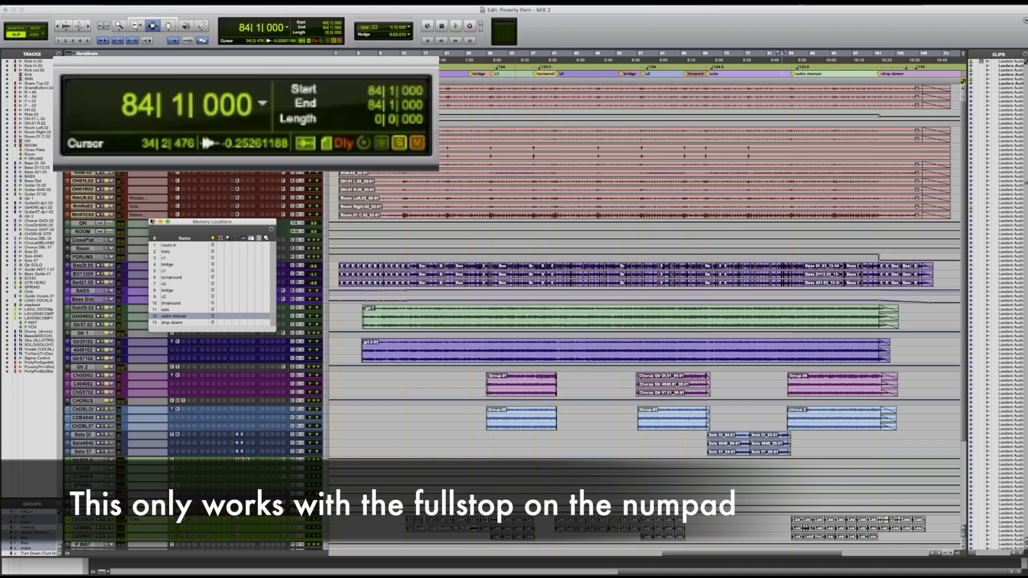
Step: Enter bar 30 in the main counter's bar field to locate the playhead at 30|1|000
key("equal")
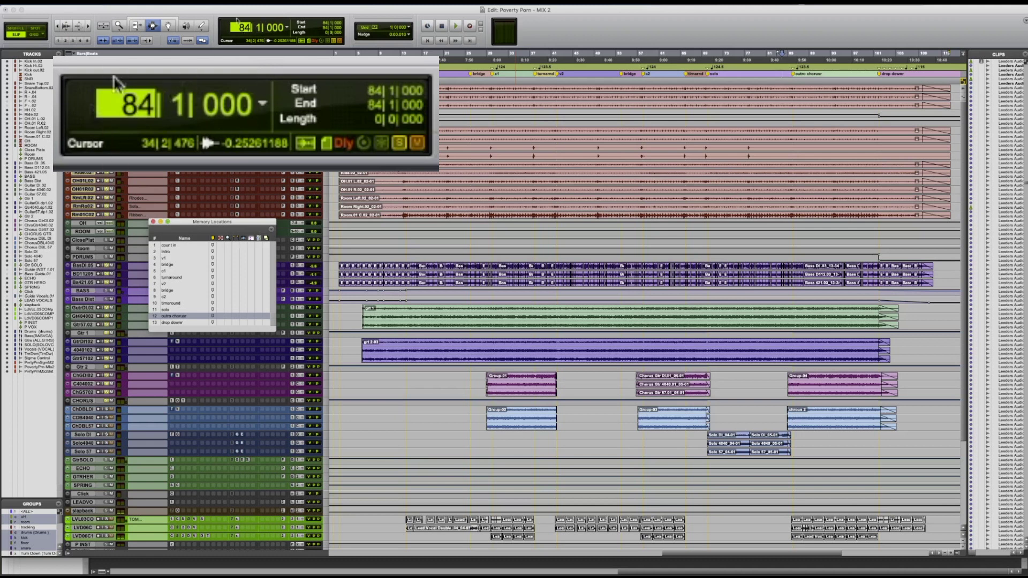
type("30")
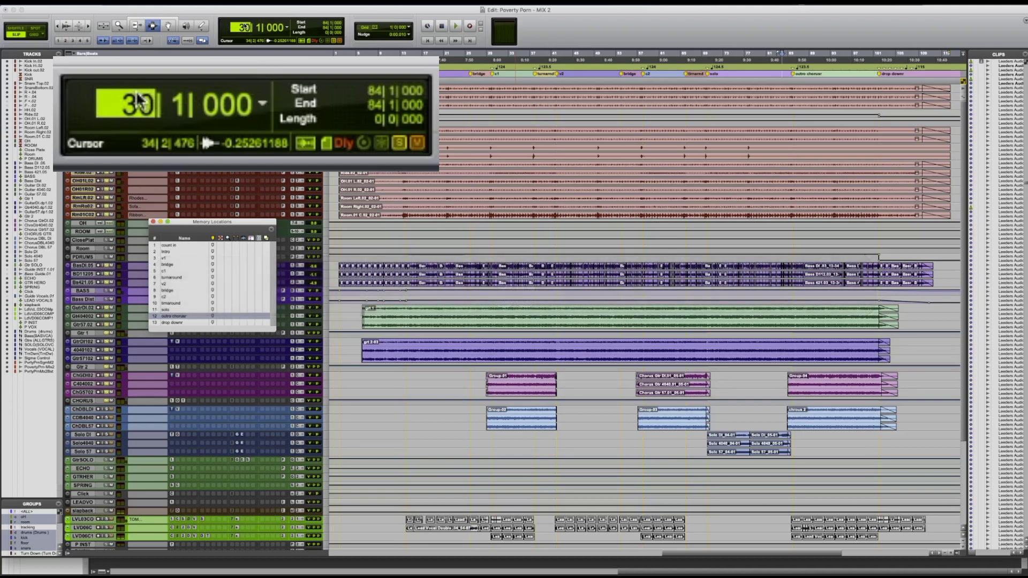
key("Return")
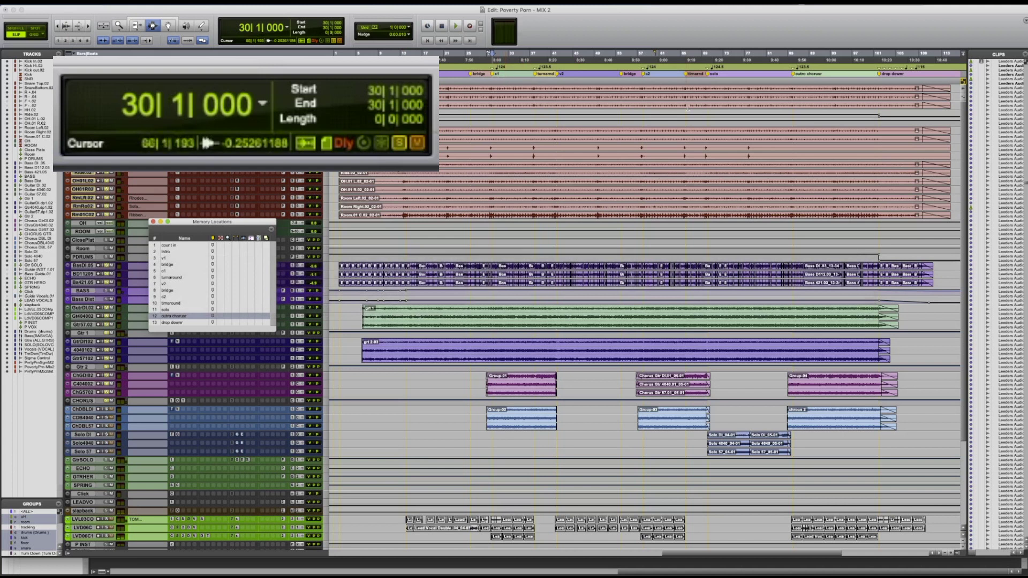
Step: Start playback from bar 30 and jump to bar 49, then bar 1, via the counter
key("space")
key("equal")
type("49")
key("Return")
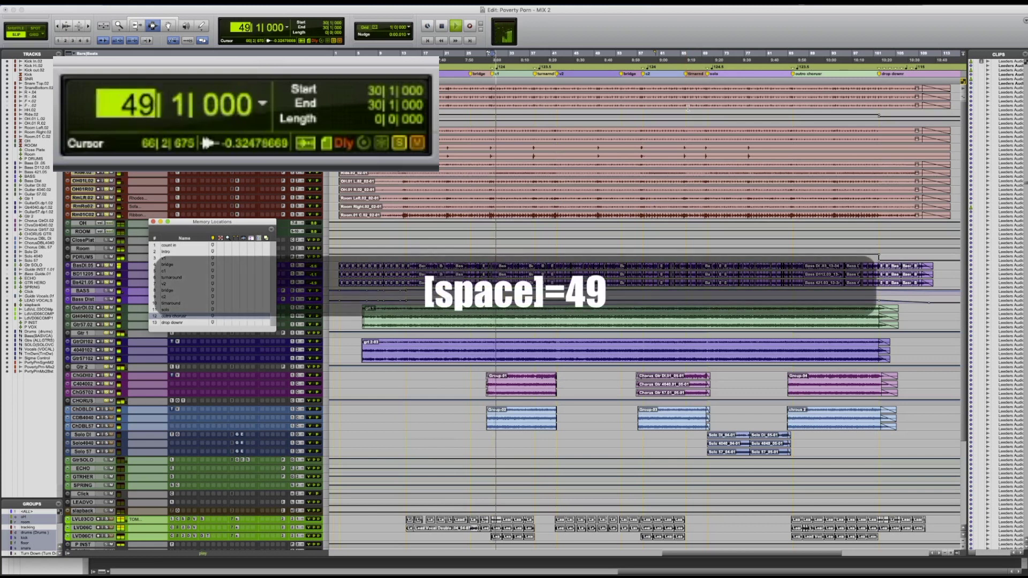
key("equal")
type("1")
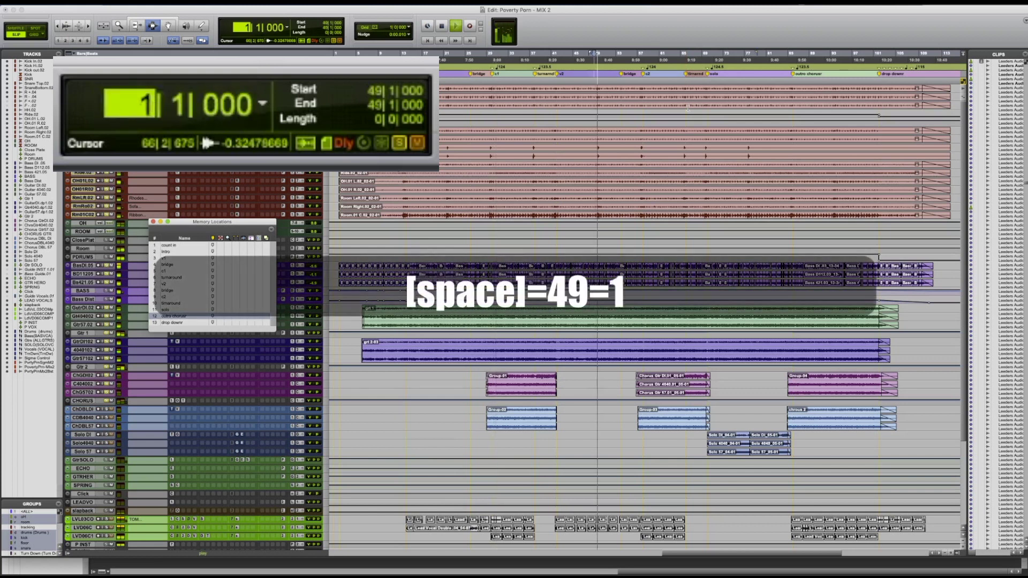
key("Return")
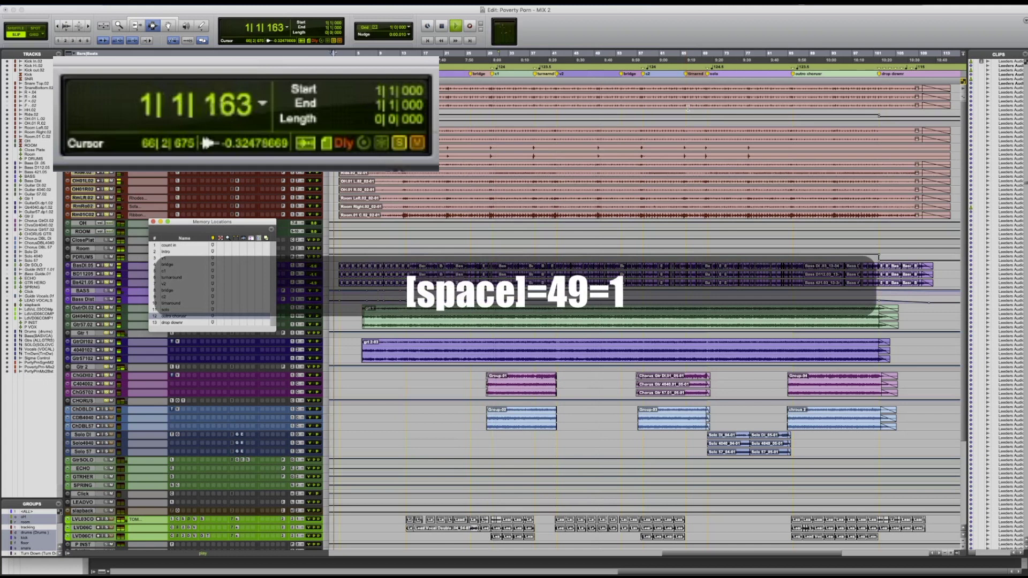
Step: Jump playback to bar 5, then bar 93, via the counter, and stop playback
key("equal")
type("5")
key("Return")
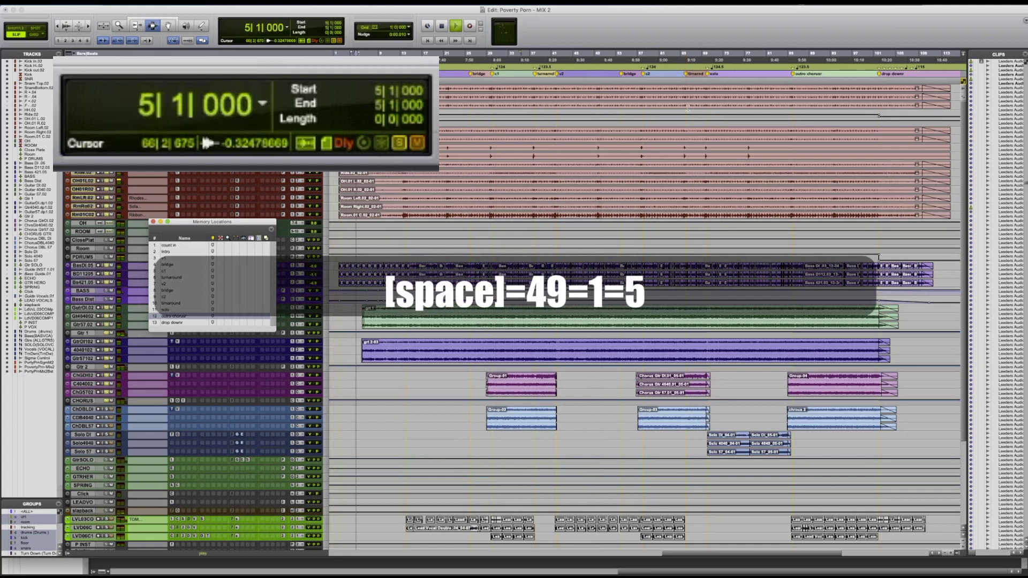
key("equal")
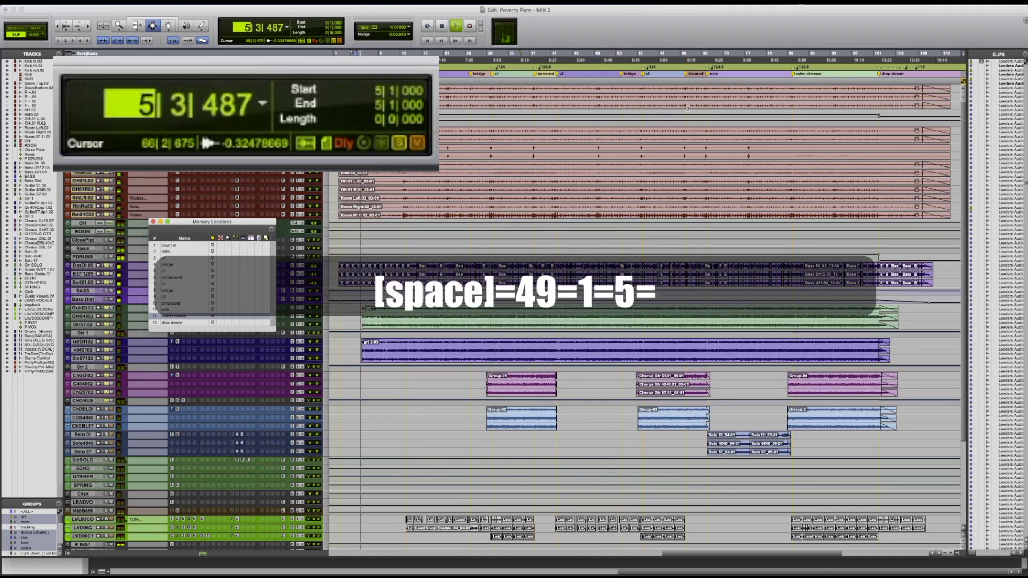
type("93")
key("Return")
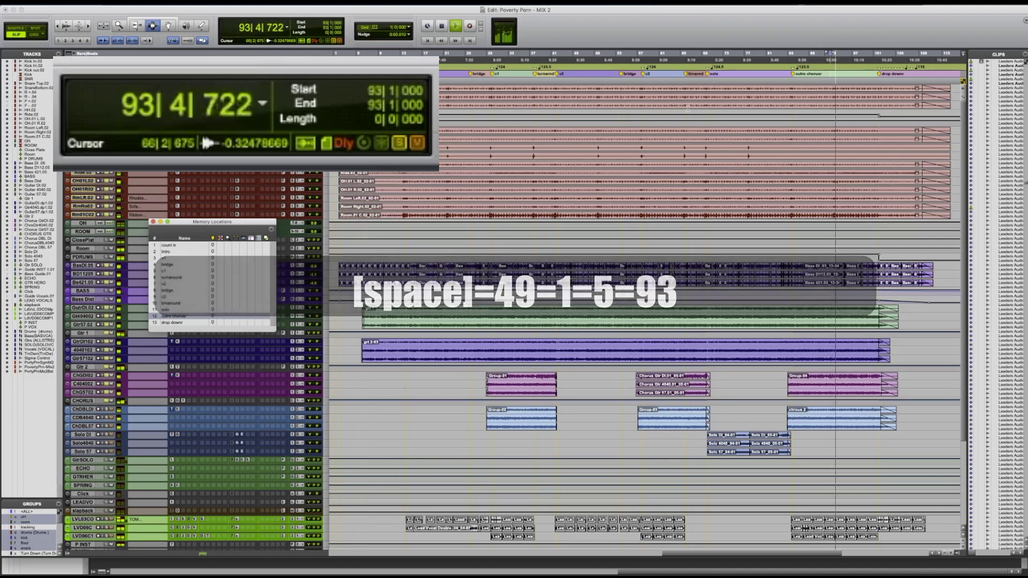
key("space")
Step: Return the playhead to bar 30, nudge it forward by bars, then recall marker 5 (c1)
key("1")
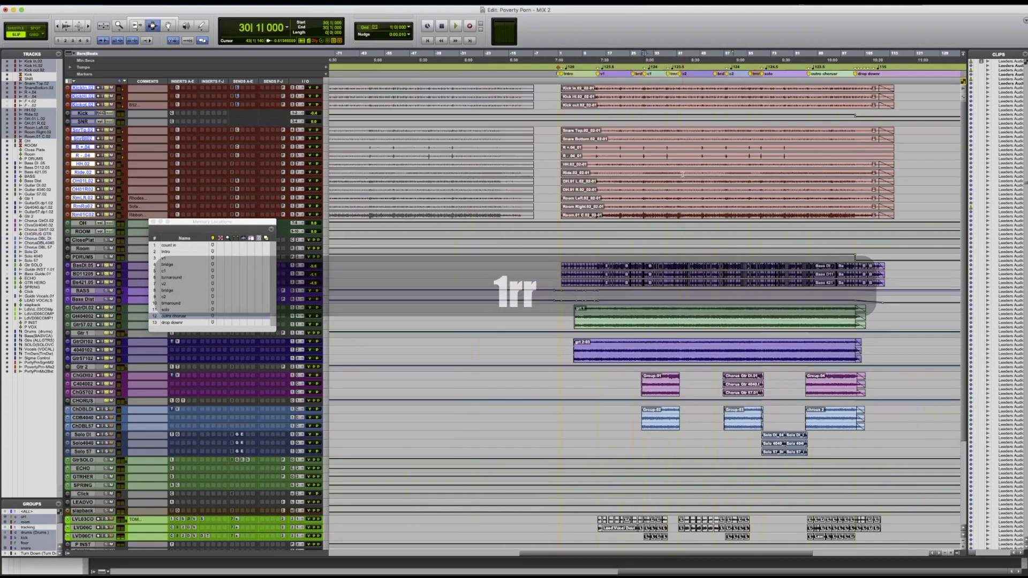
key("2")
key("2")
key("2")
key("2")
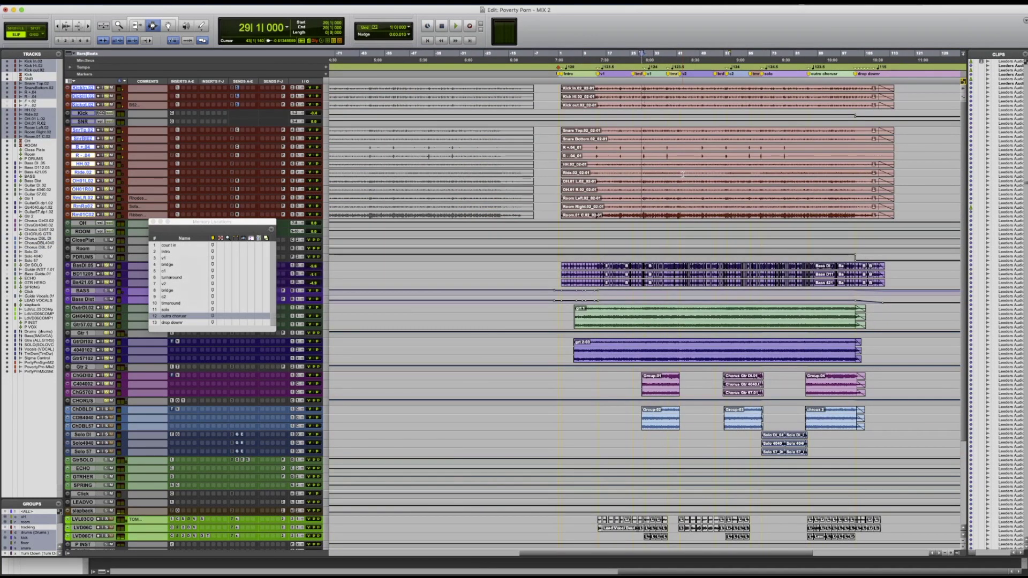
key("period")
key("5")
key("period")
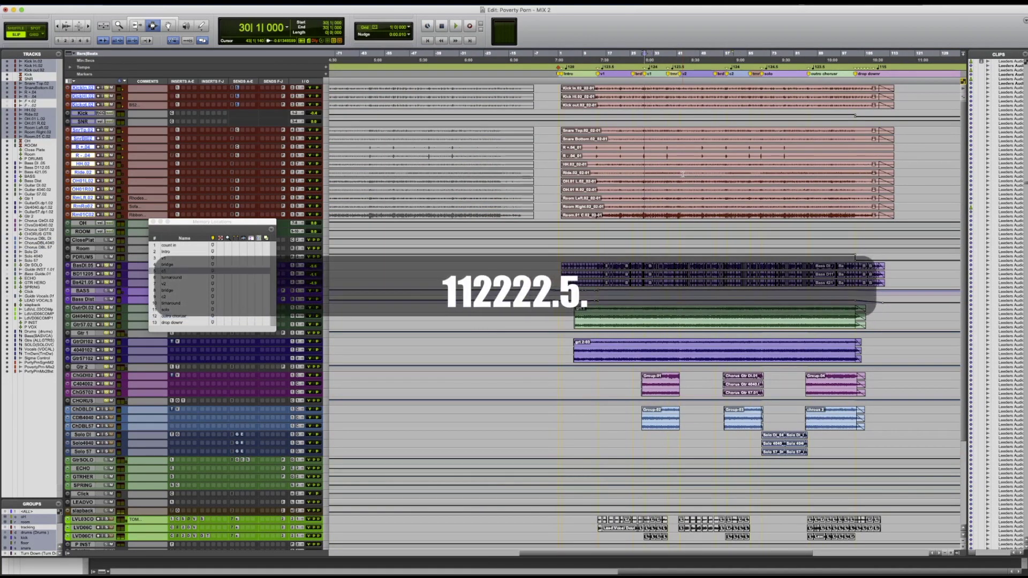
Step: Recall markers 6, 7 (turnaround) and 10 at bar 66 from the numpad
key("period")
key("6")
key("period")
key("period")
key("7")
key("period")
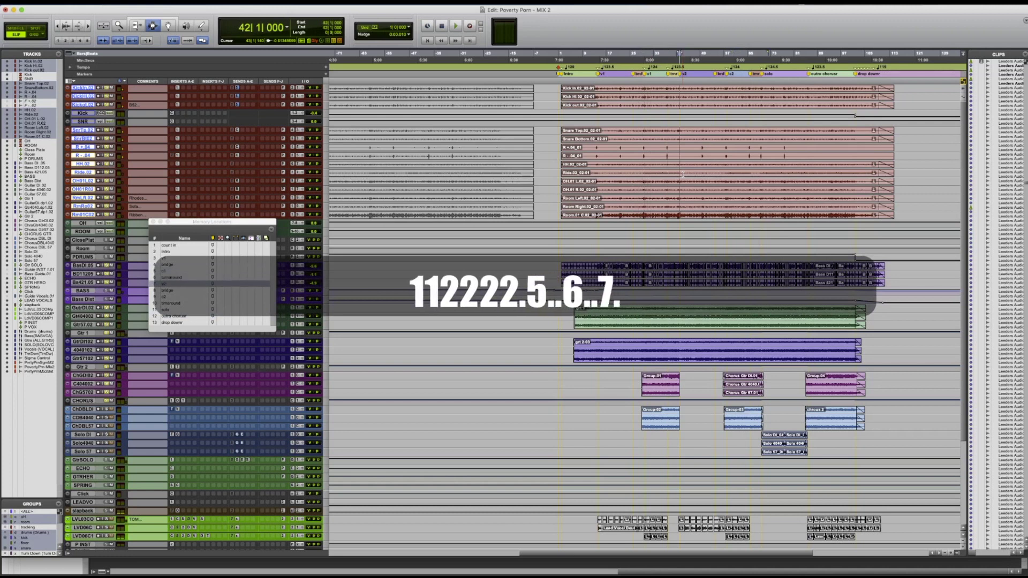
key("period")
key("1")
key("0")
key("period")
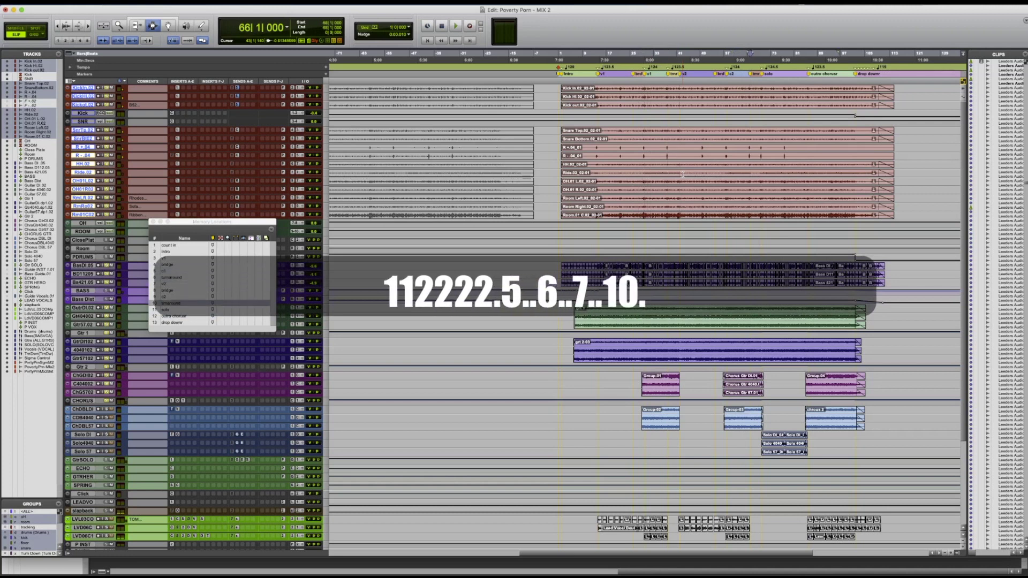
Step: Enter bar 105 in the counter with = so the playhead jumps to 105|1|000
key("equal")
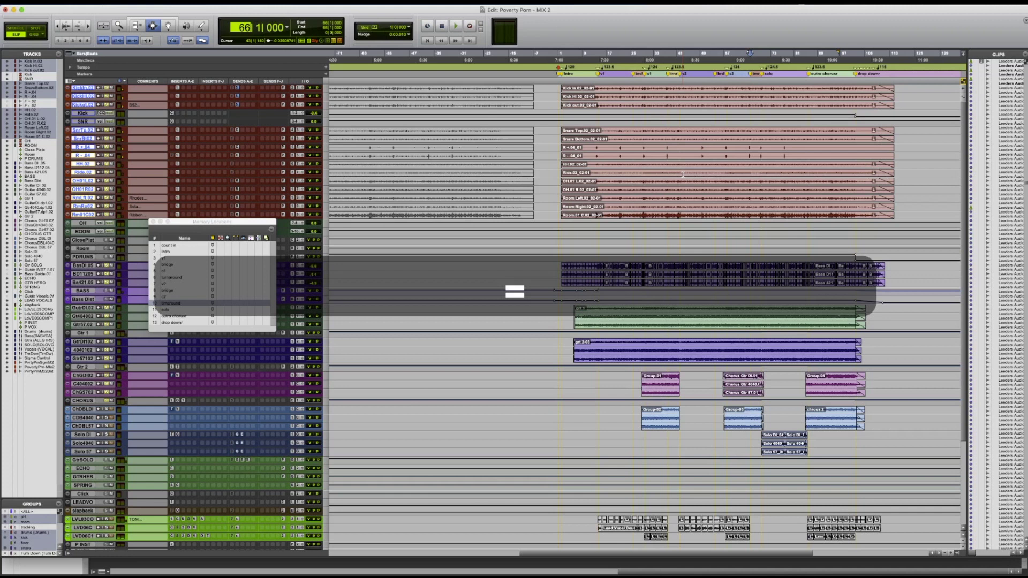
type("105")
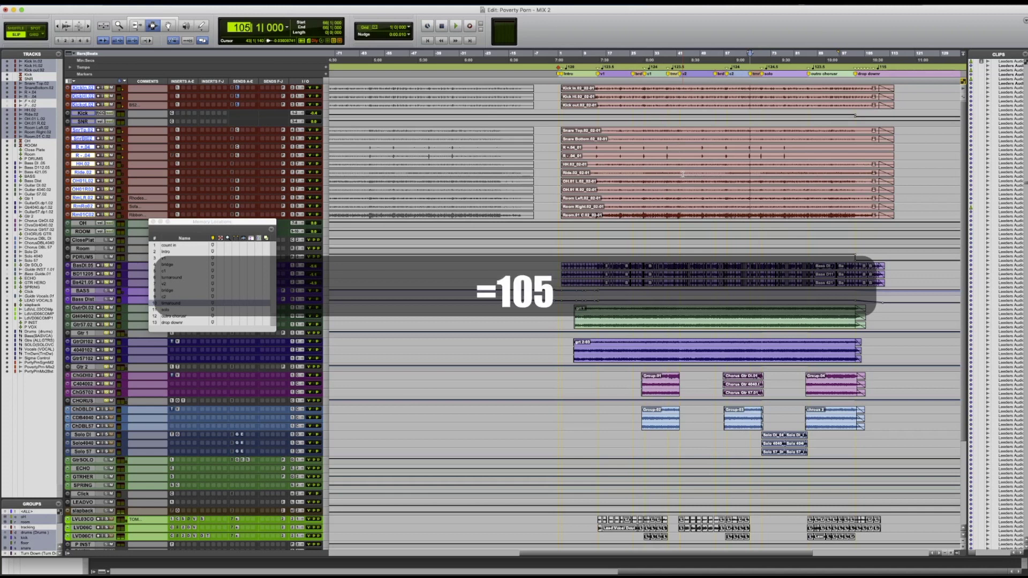
key("Return")
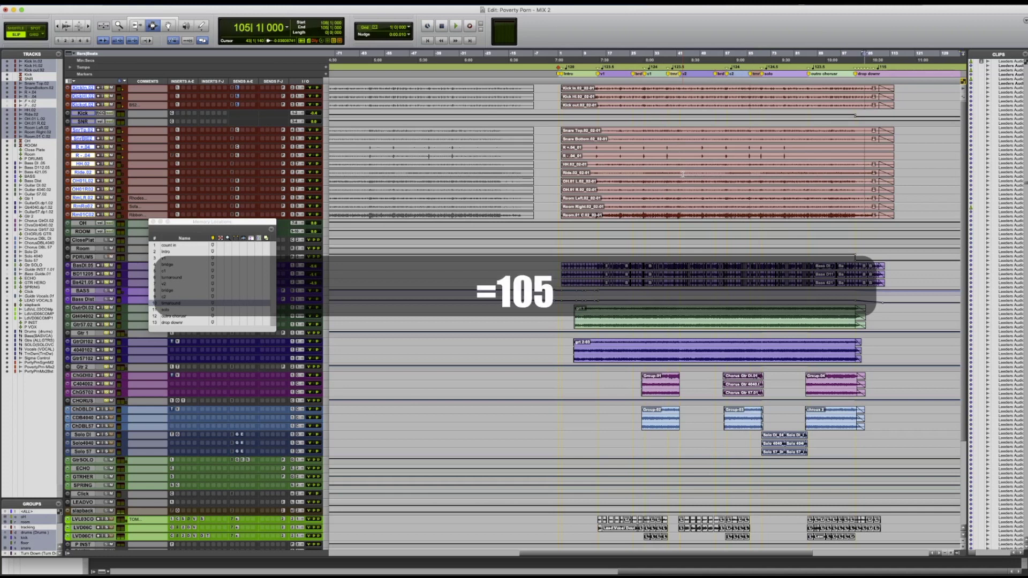